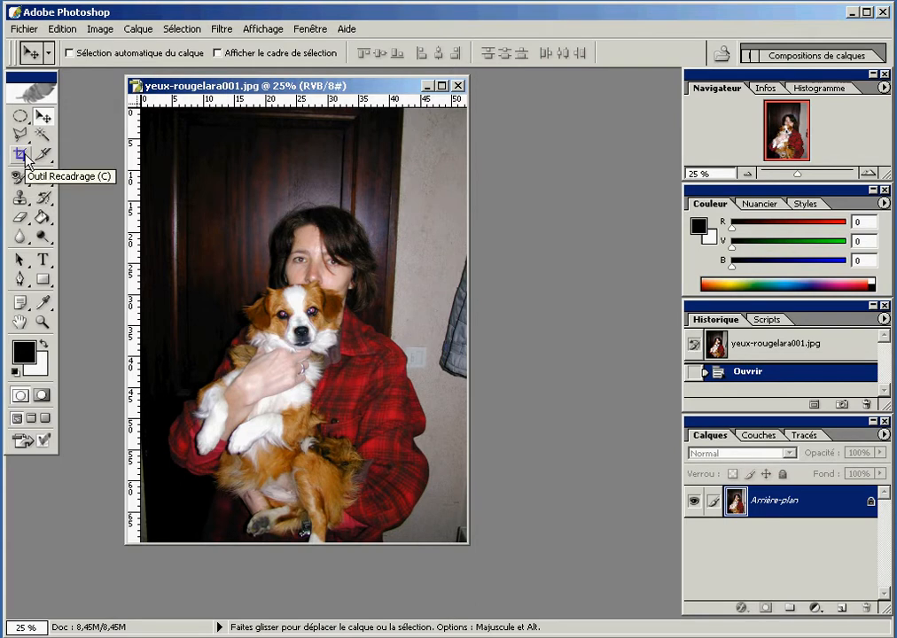
Crop the photo tightly around the dog's head, trimming the crop frame on all four sides before applying it.
click(22, 155)
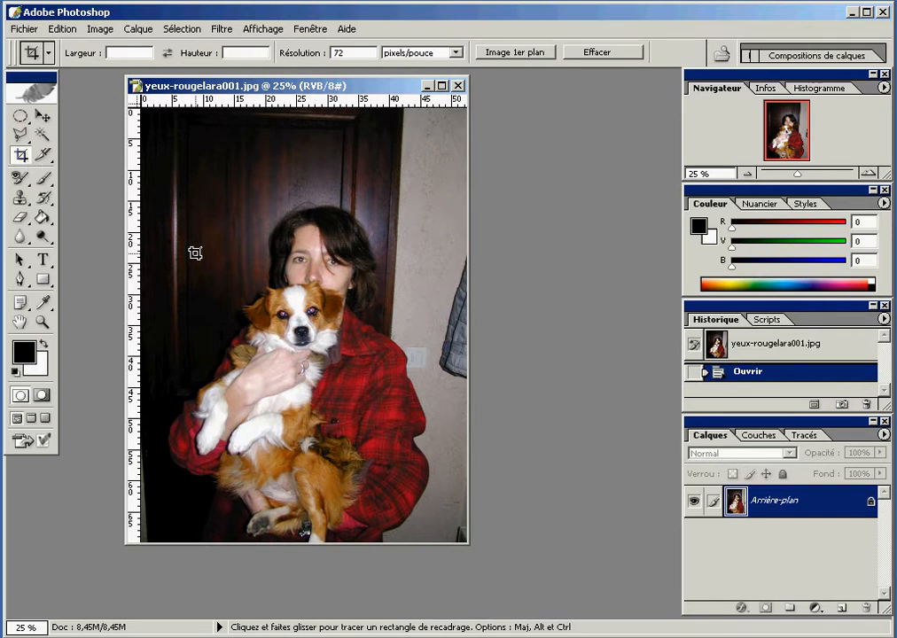
drag(215, 267, 366, 365)
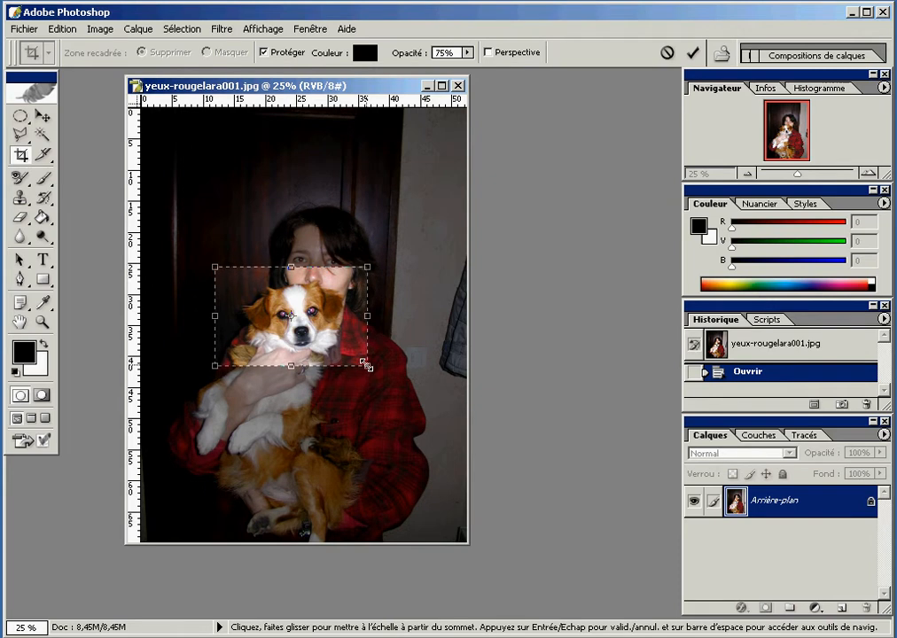
drag(290, 367, 291, 357)
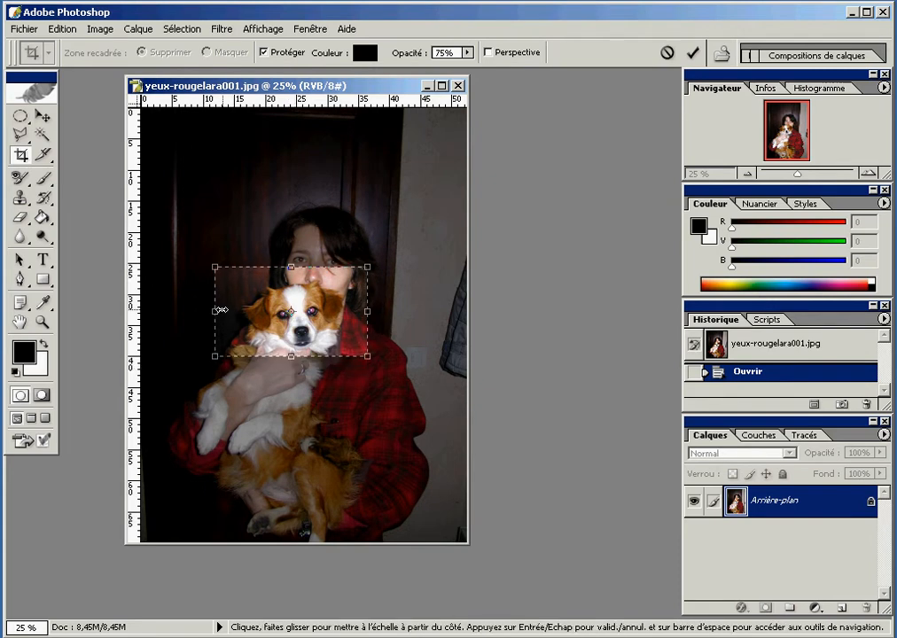
drag(215, 312, 240, 314)
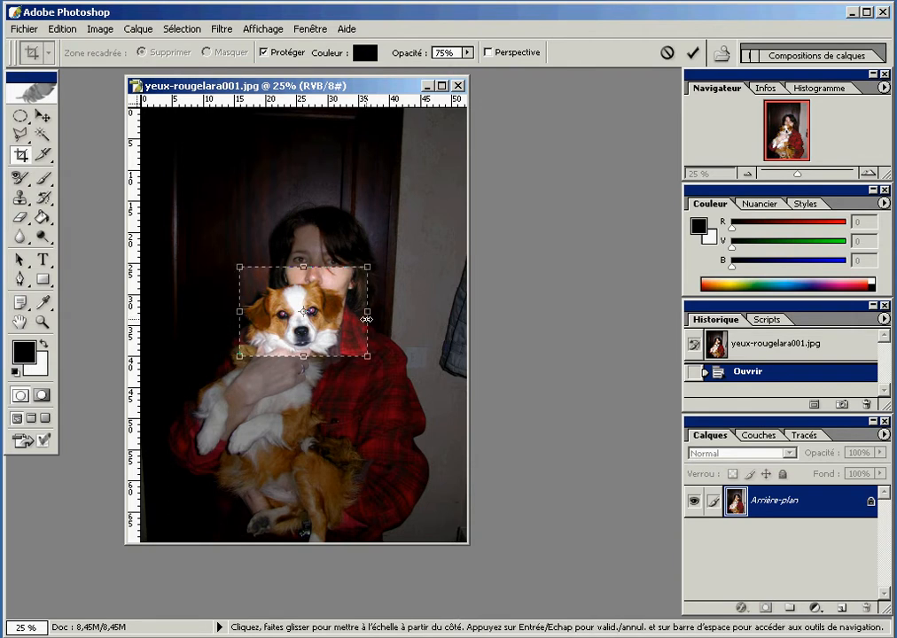
drag(367, 312, 351, 314)
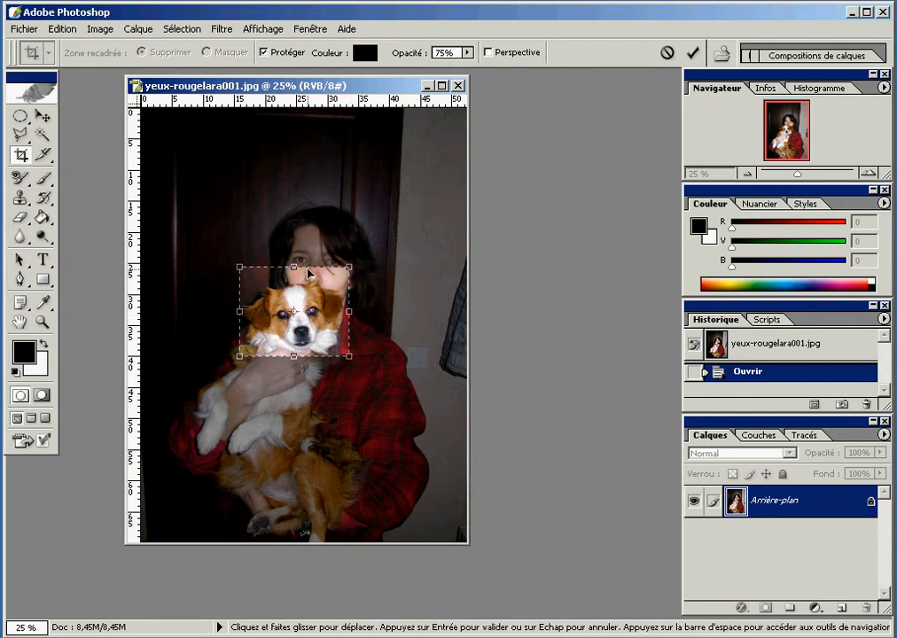
drag(293, 267, 292, 279)
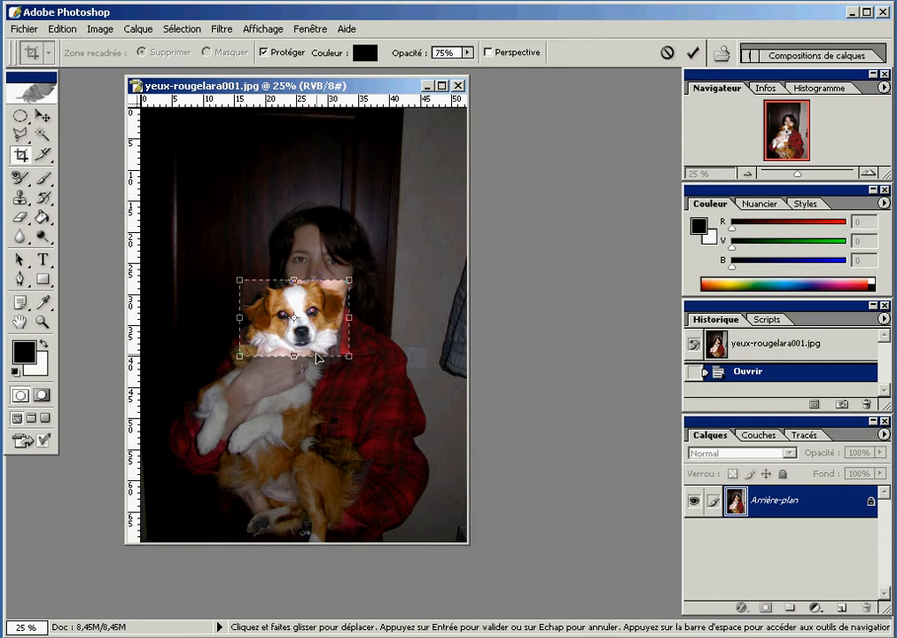
key(Return)
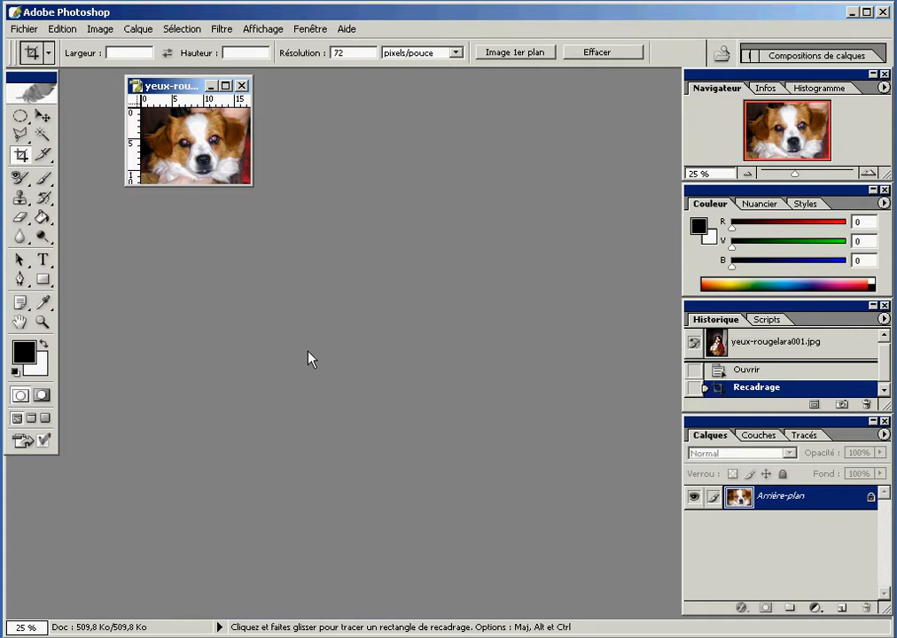
Activate the Color Replacement tool and confirm black (000000) as the foreground colour with the web-only colour restriction turned off.
click(42, 322)
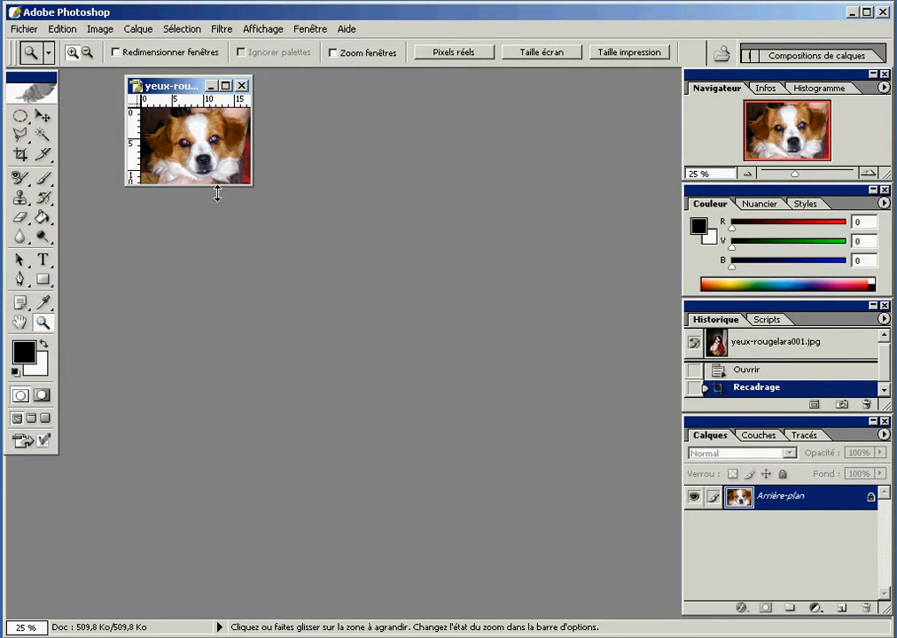
click(449, 53)
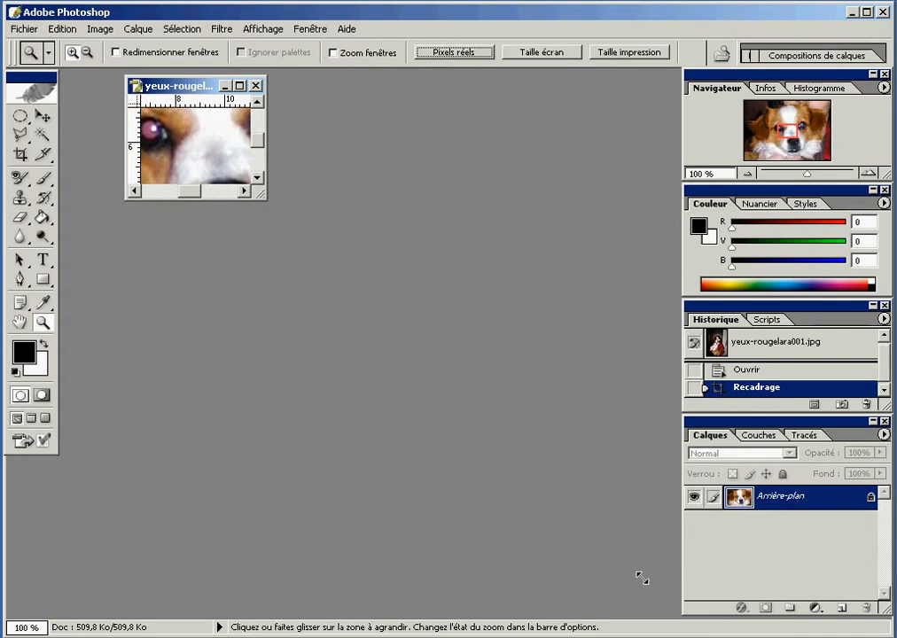
drag(641, 578, 645, 587)
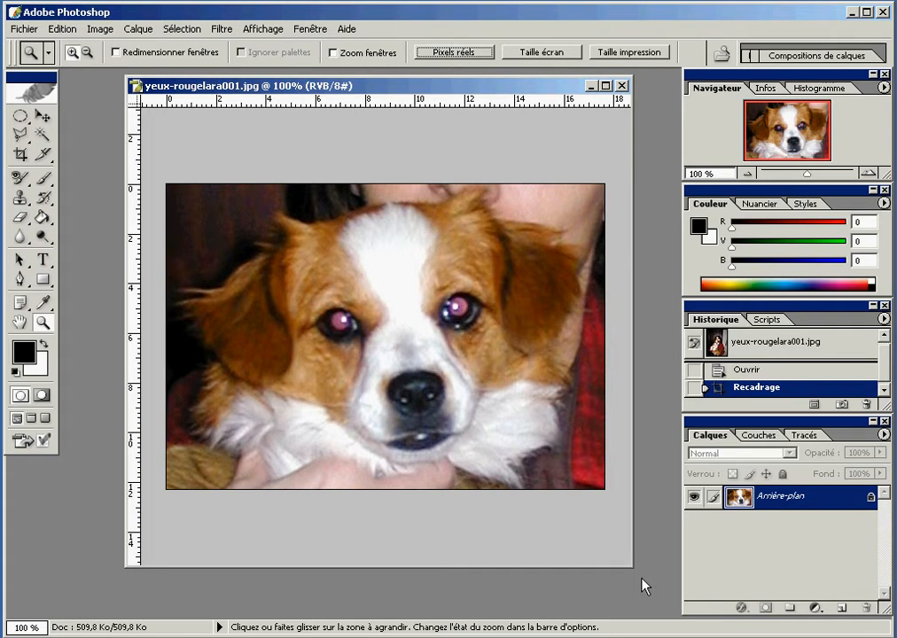
click(41, 324)
drag(307, 282, 500, 350)
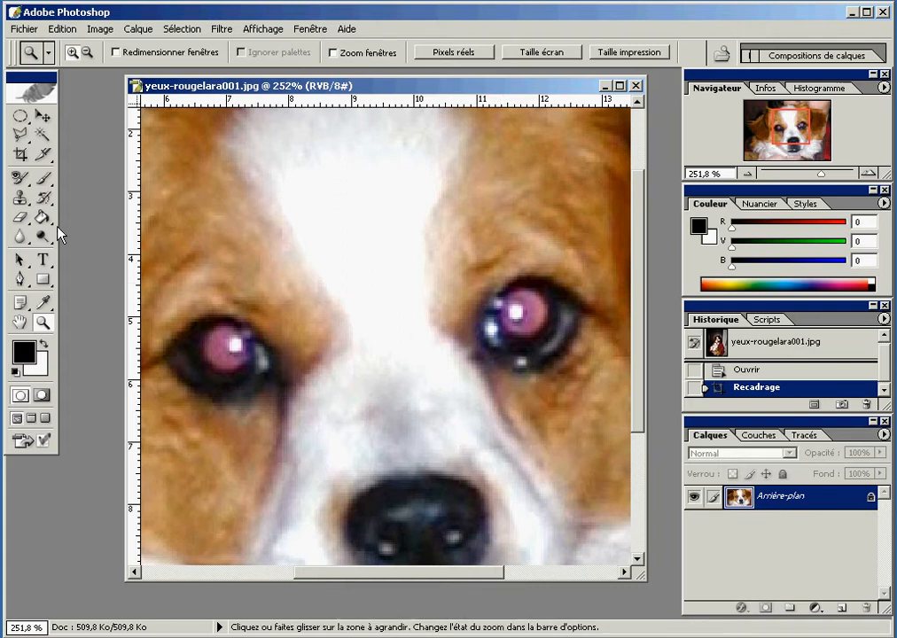
click(27, 185)
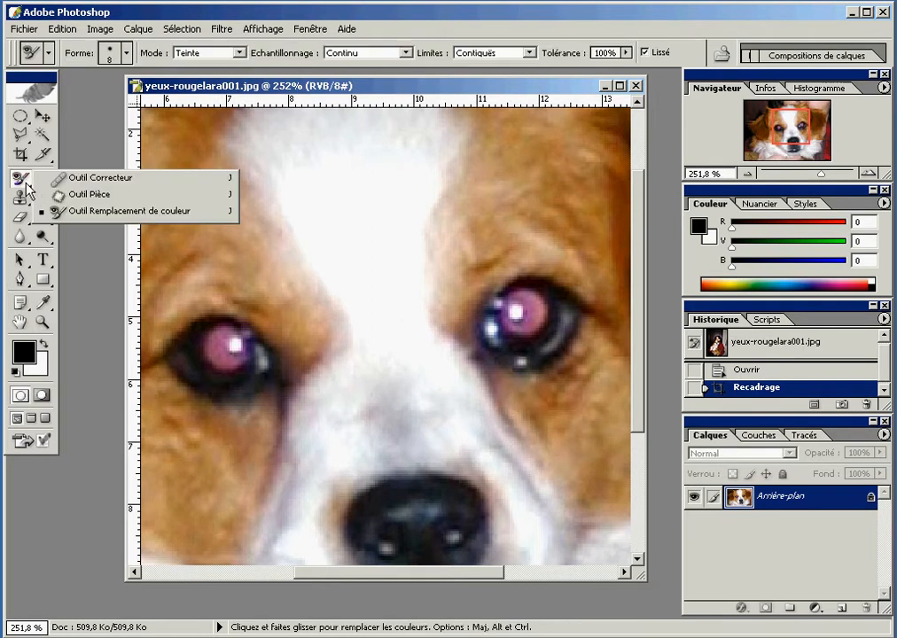
click(27, 187)
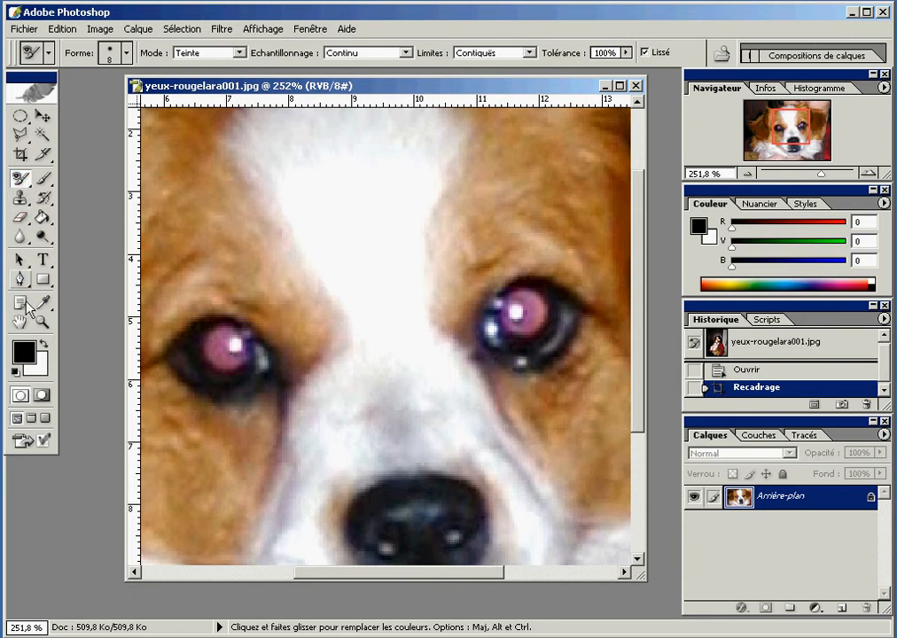
click(27, 353)
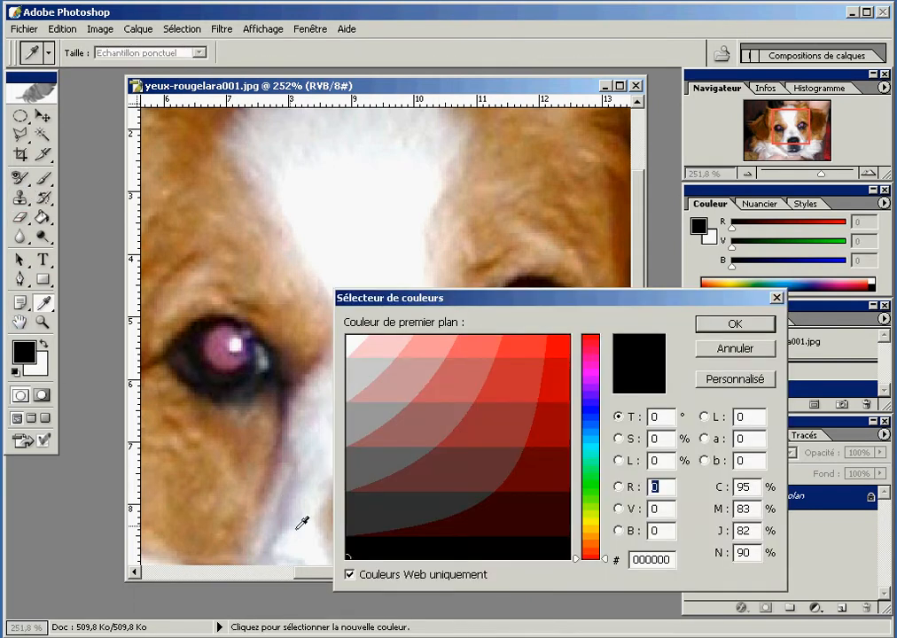
click(349, 573)
click(724, 326)
key(j)
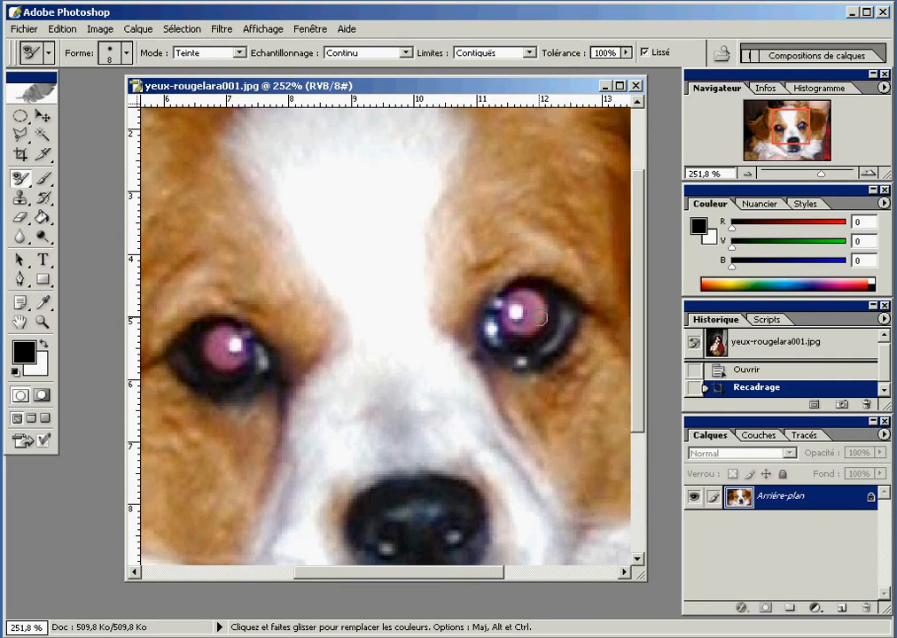
Set the Color Replacement brush to a diameter of 13 px and a hardness of 100%.
click(127, 55)
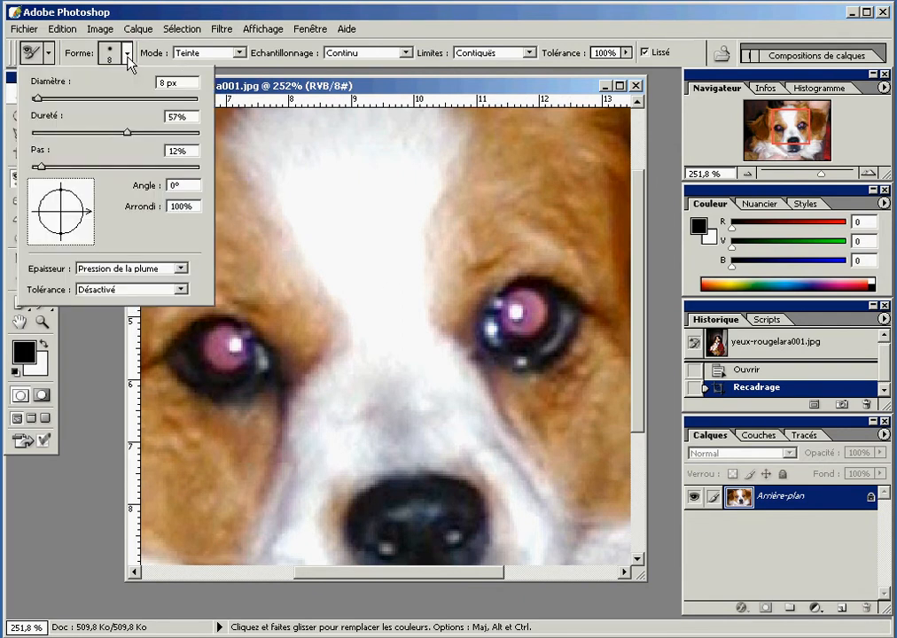
double_click(161, 82)
text(13)
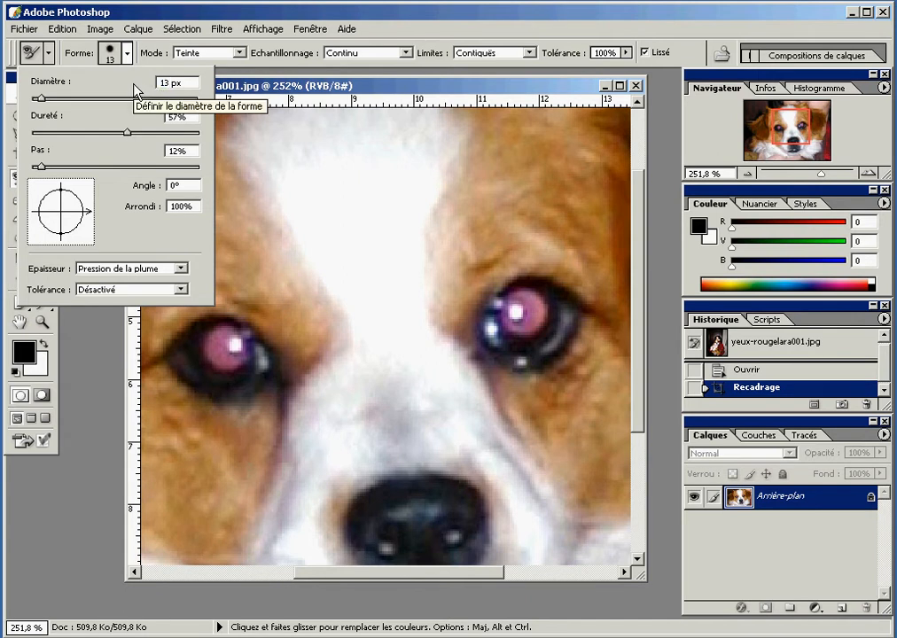
drag(186, 133, 204, 144)
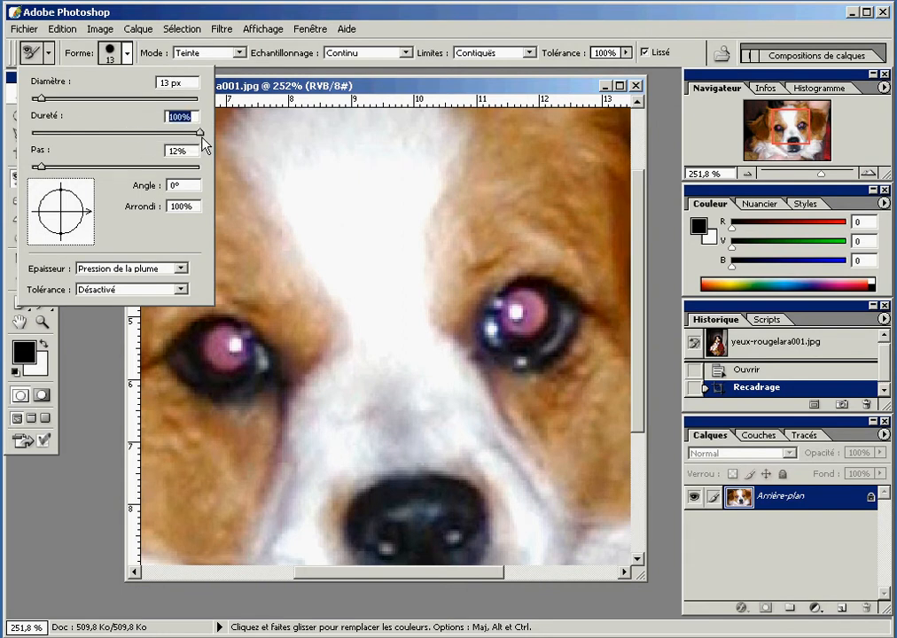
Set the tool's mode to Couleur and its tolerance to 44%, keeping the sampling on Continu.
click(239, 52)
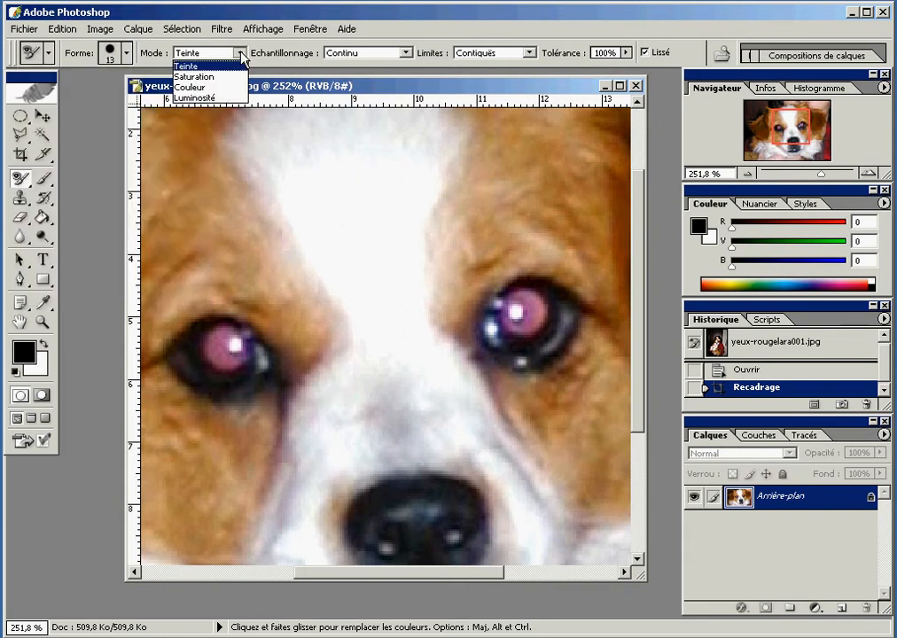
click(235, 87)
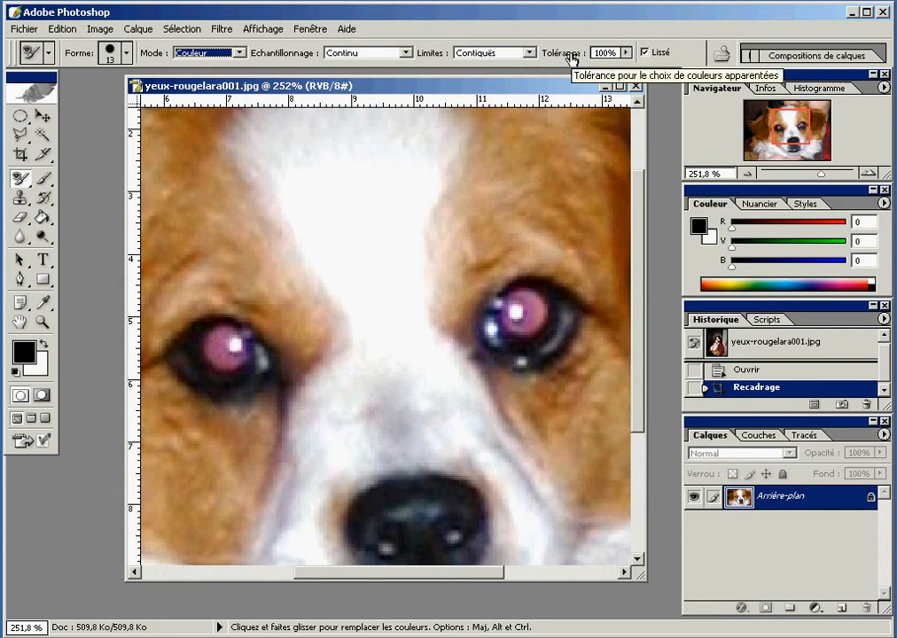
click(406, 54)
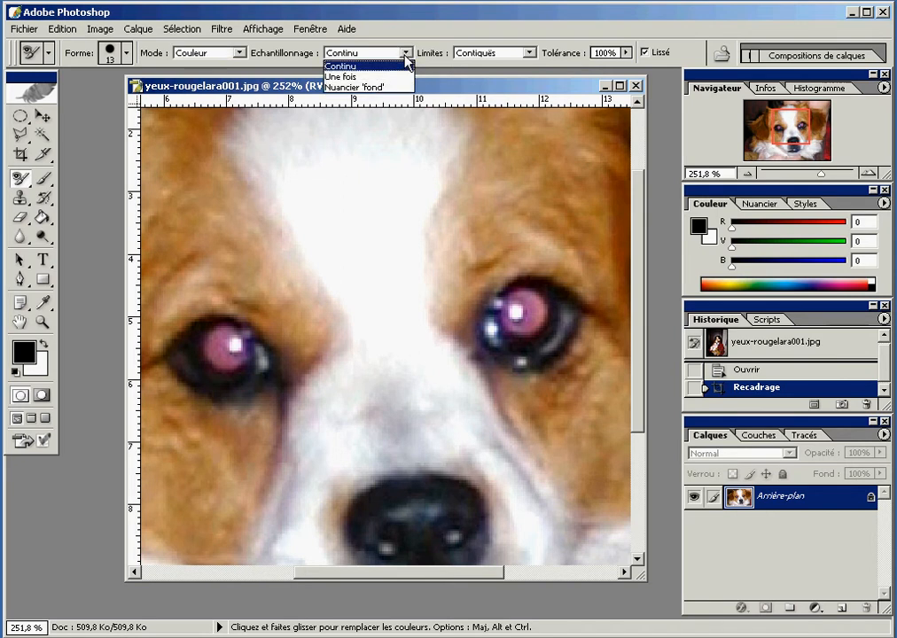
click(407, 55)
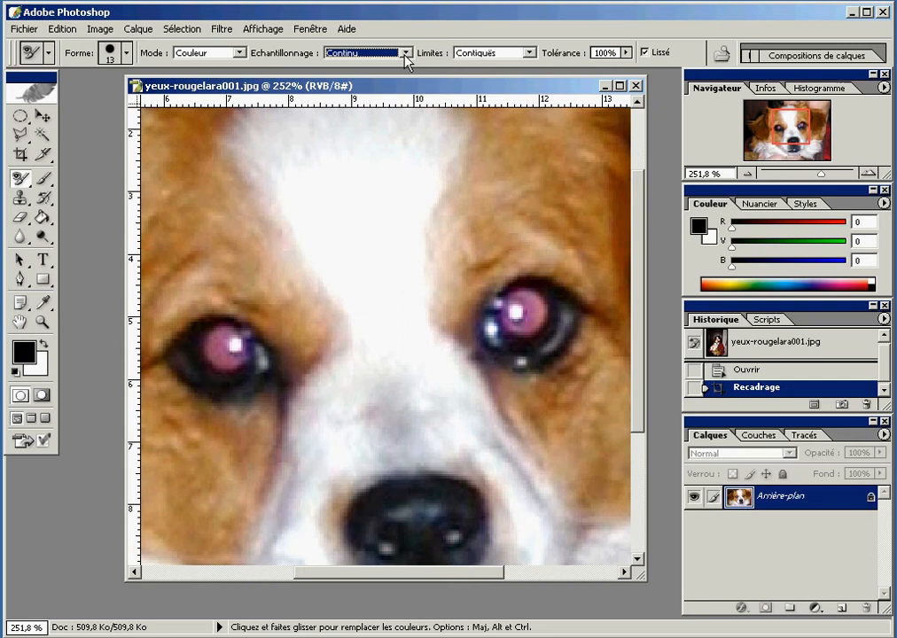
click(626, 52)
drag(629, 69, 577, 78)
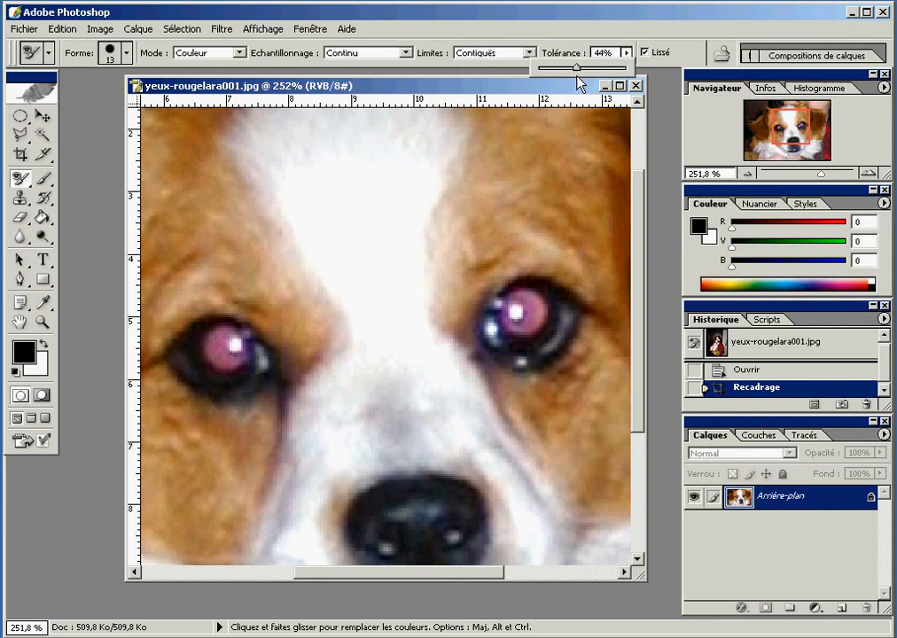
click(577, 77)
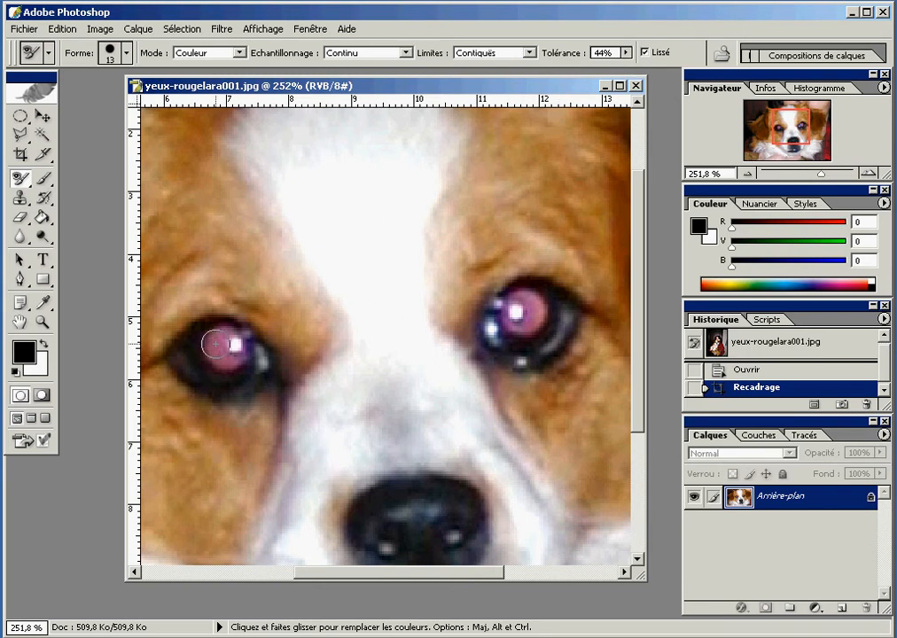
Paint over the red pupils of both of the dog's eyes to replace the red with the foreground colour.
mouse_move(216, 338)
mouse_down()
mouse_move(214, 356)
mouse_move(232, 345)
mouse_move(229, 335)
mouse_up()
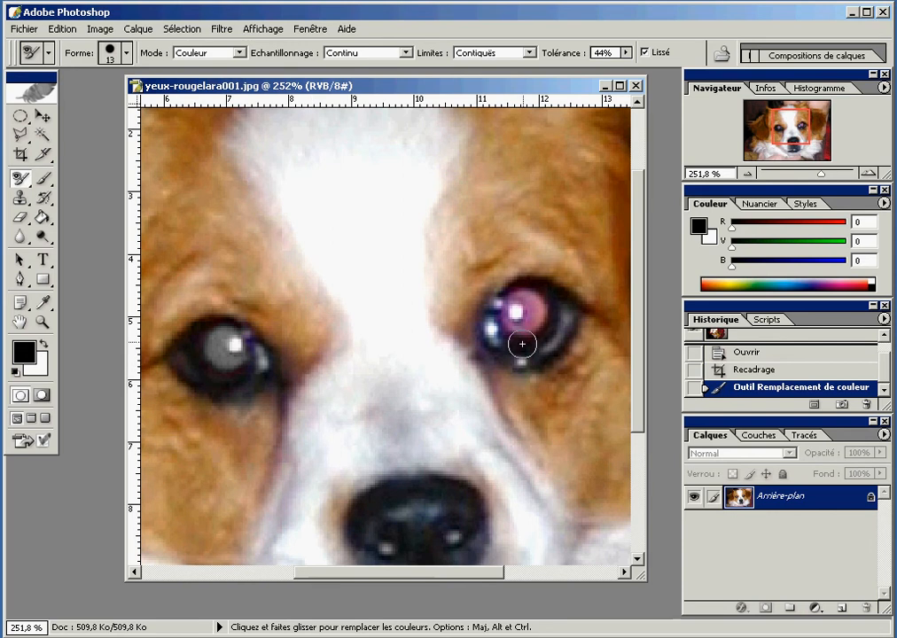
mouse_move(530, 307)
mouse_down()
mouse_move(528, 296)
mouse_move(518, 314)
mouse_move(525, 304)
mouse_up()
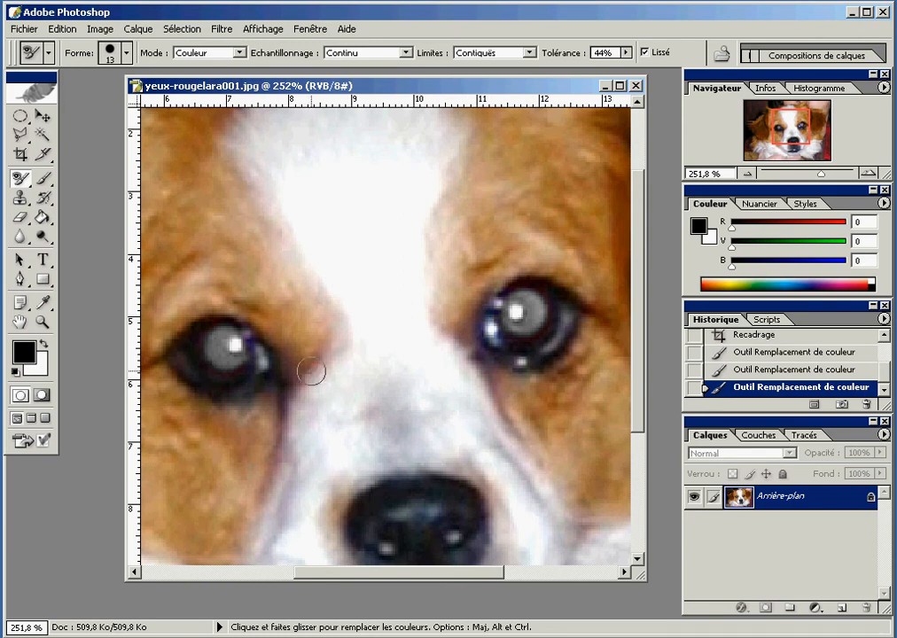
drag(213, 346, 236, 361)
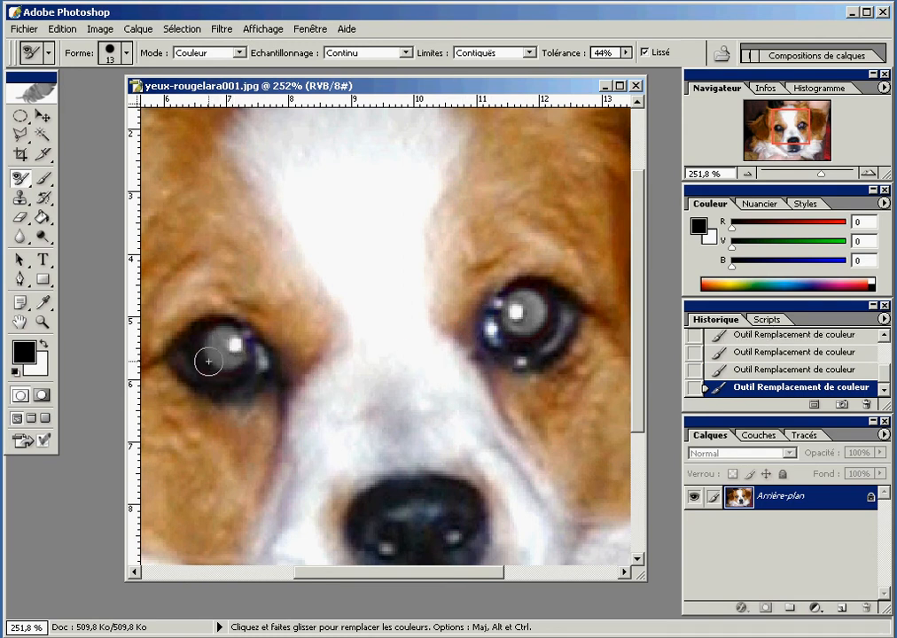
Examine the corrected eyes on the whole photo at 100% zoom.
click(46, 325)
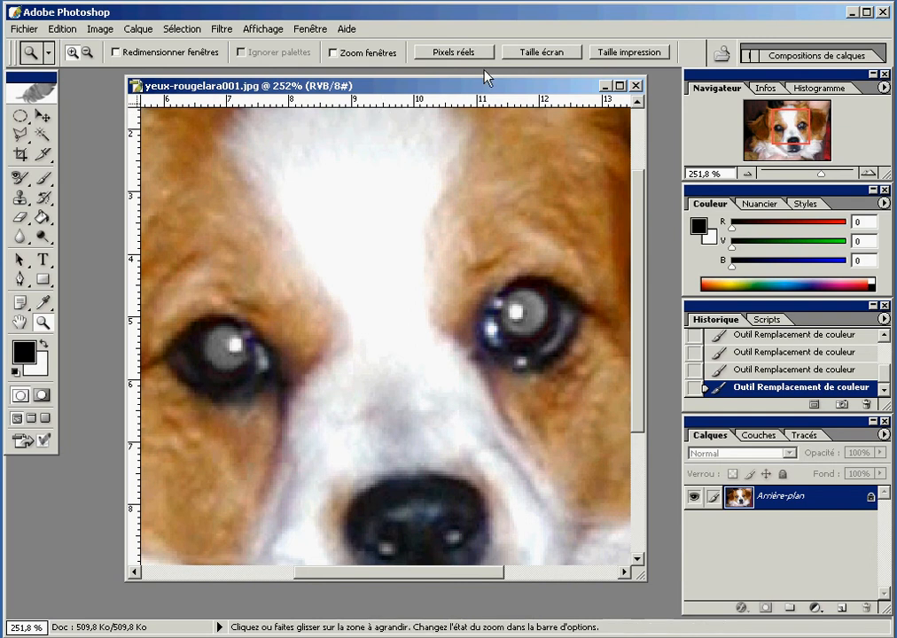
click(520, 55)
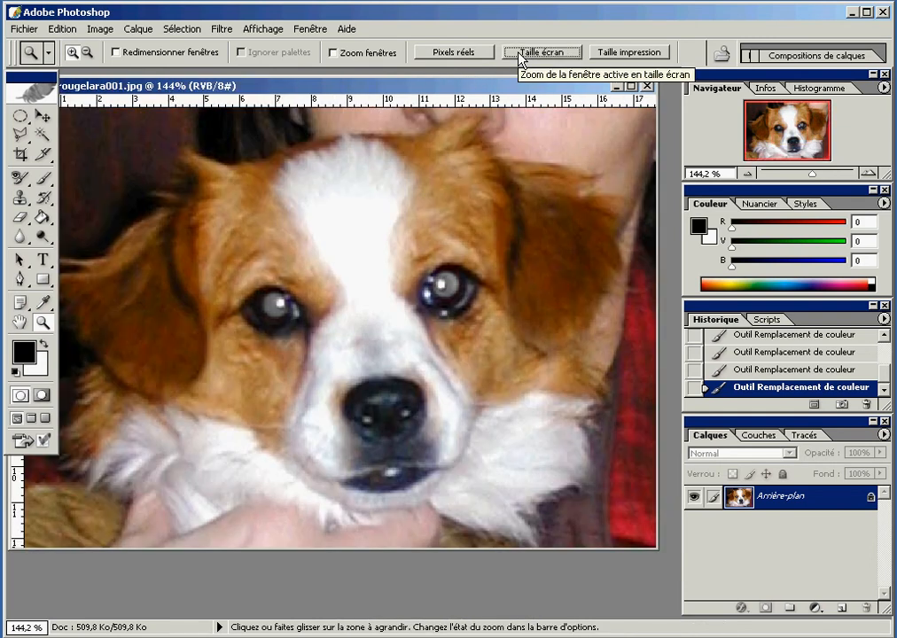
key(alt)
alt+click(201, 329)
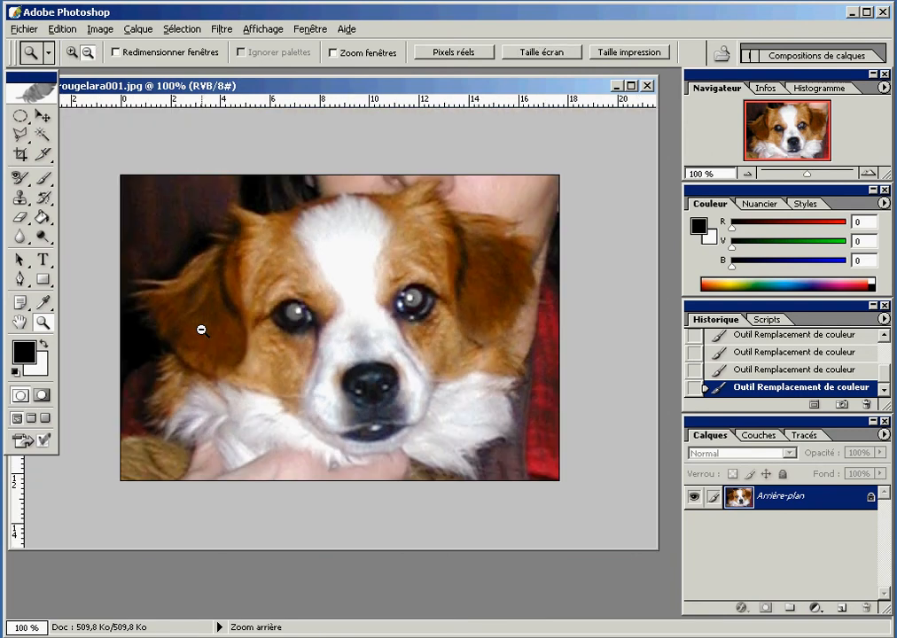
key(alt)
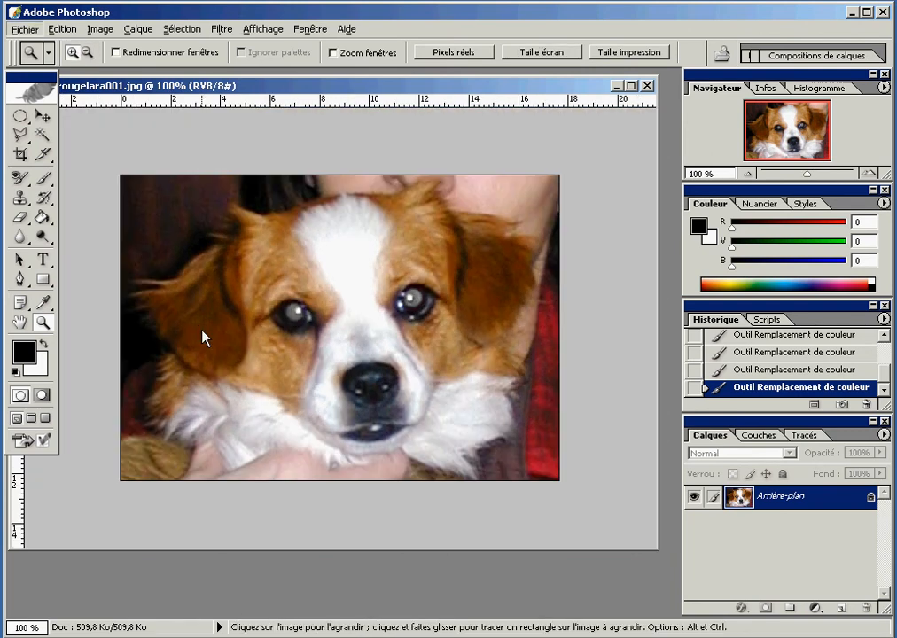
click(200, 331)
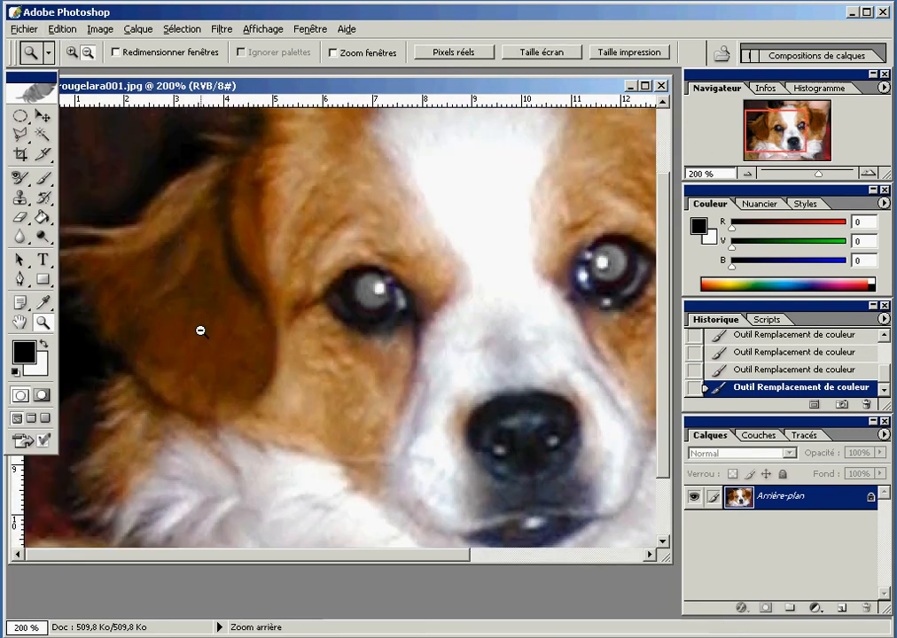
alt+click(200, 331)
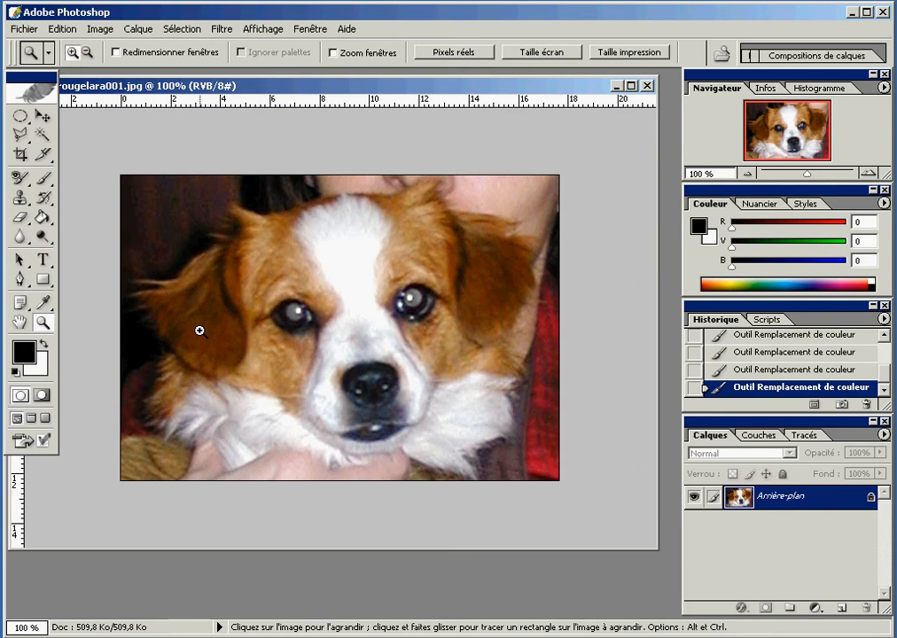
Save the corrected photo under the new name yeux-rougemodif as a JPEG on the desktop (Bureau).
click(25, 29)
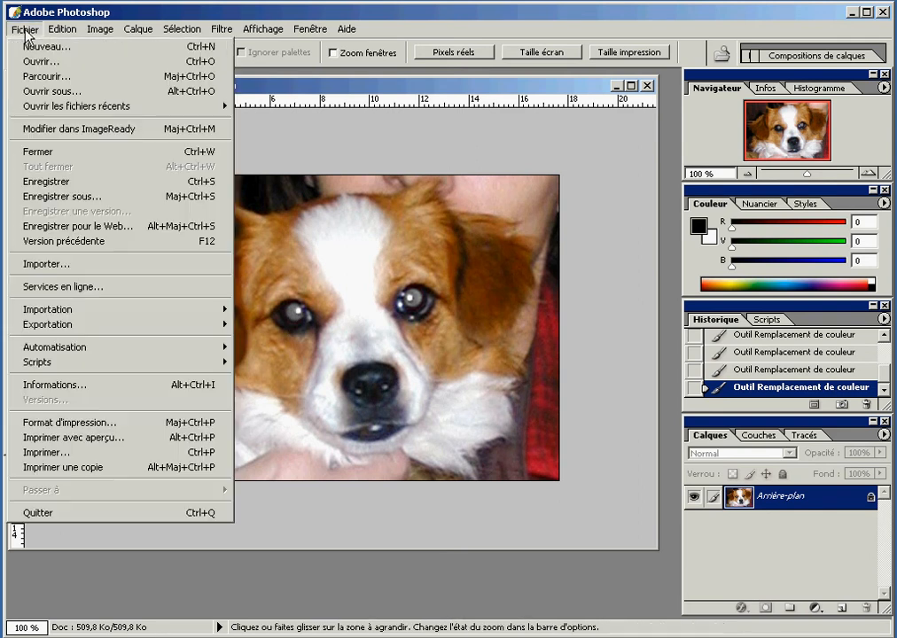
click(71, 196)
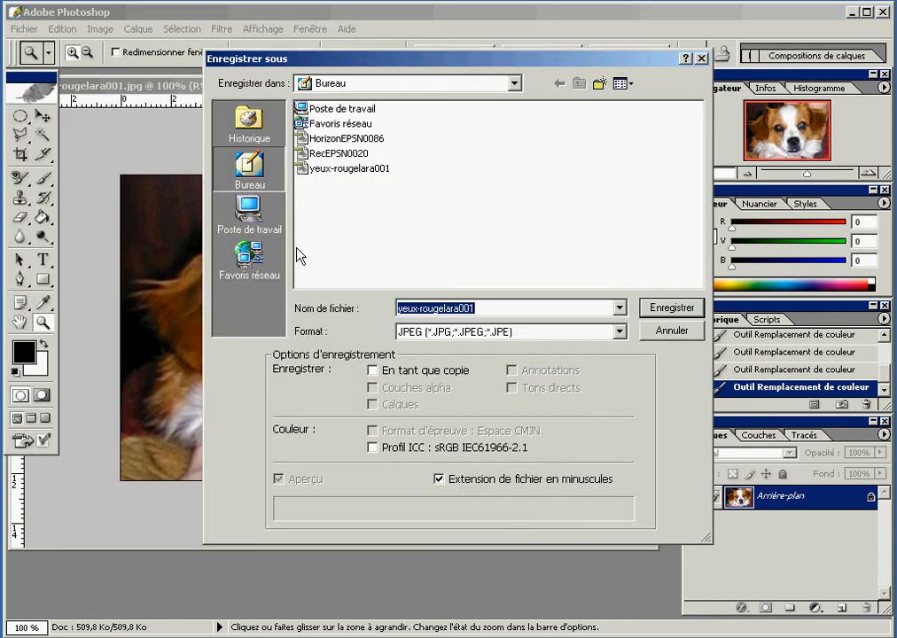
click(476, 308)
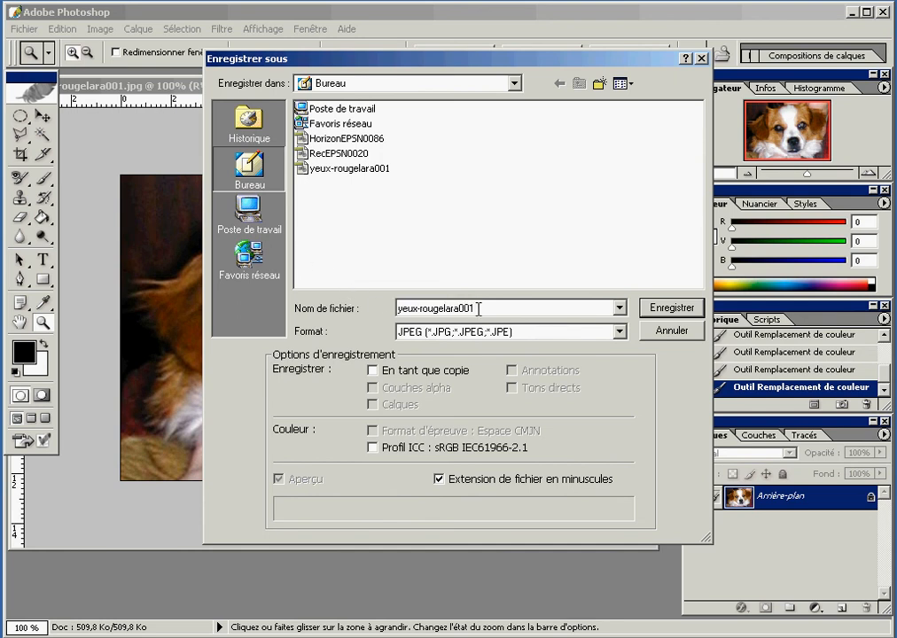
drag(476, 308, 444, 310)
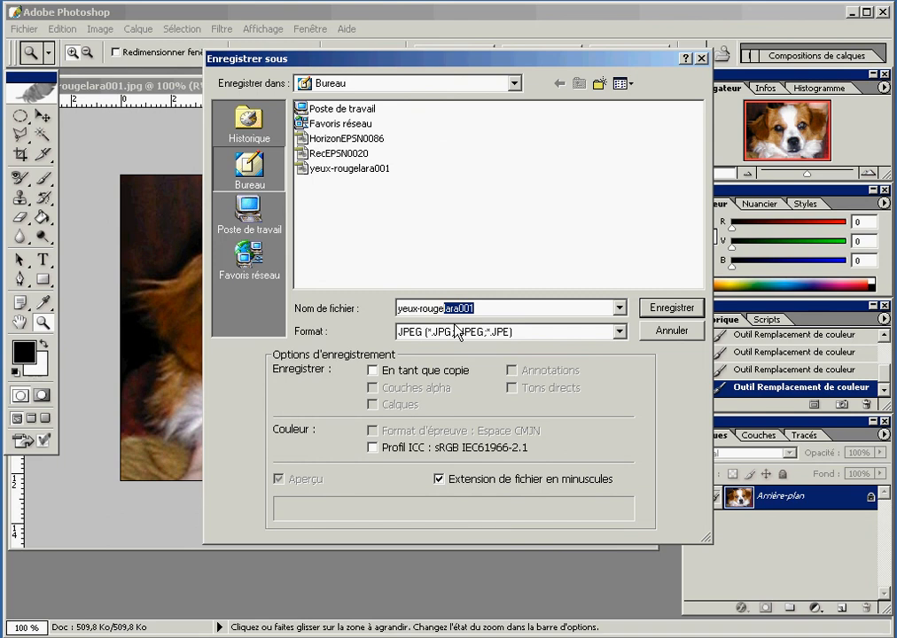
text(modif)
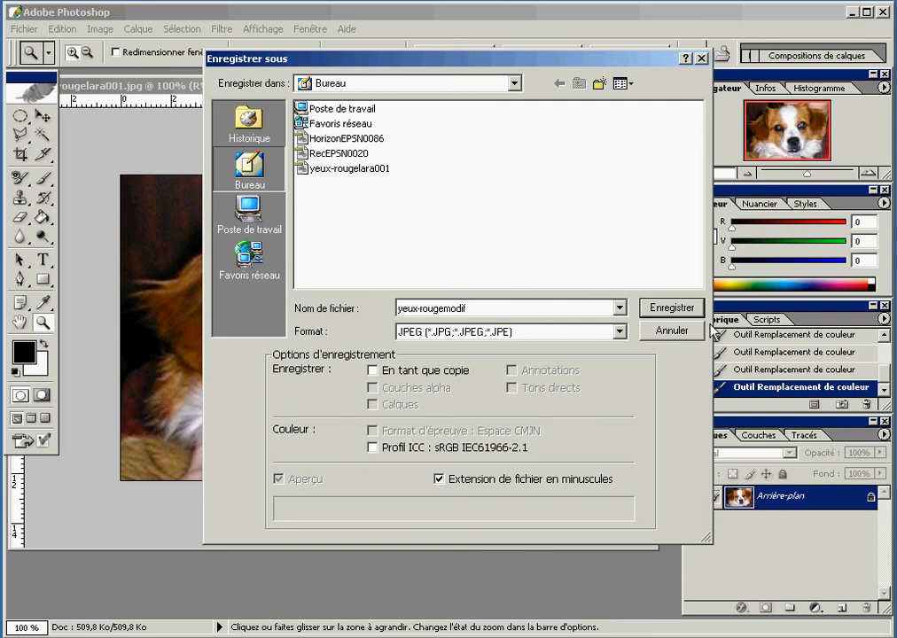
click(677, 311)
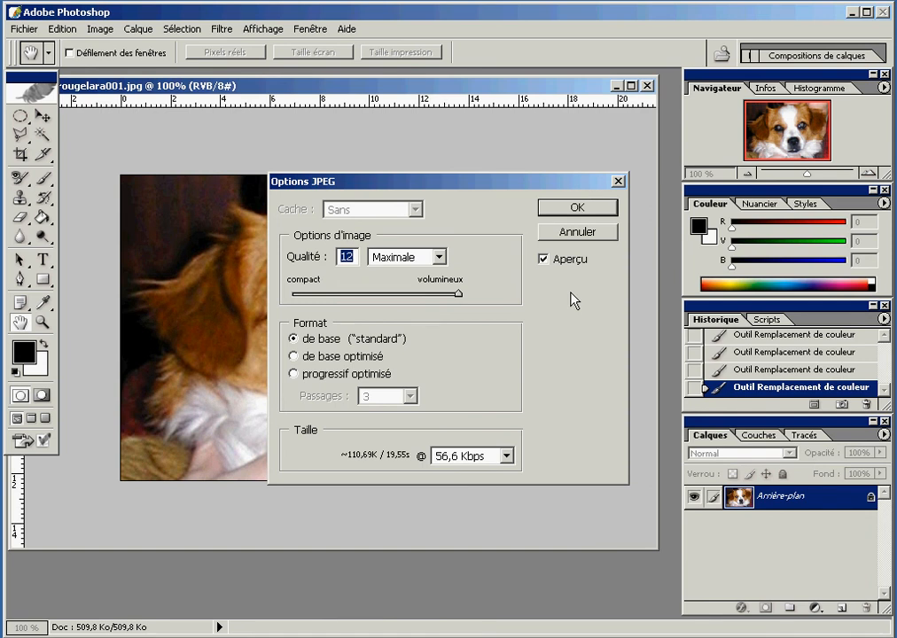
Accept the JPEG options at quality 12 (Maximale) with the standard base format, and move the image window clear of the toolbox.
click(439, 257)
click(441, 258)
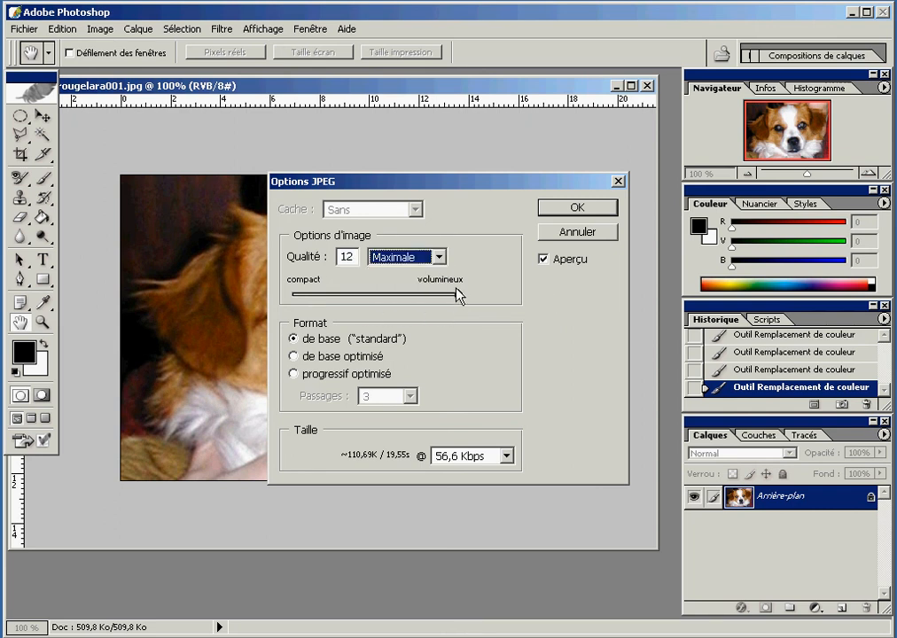
click(457, 293)
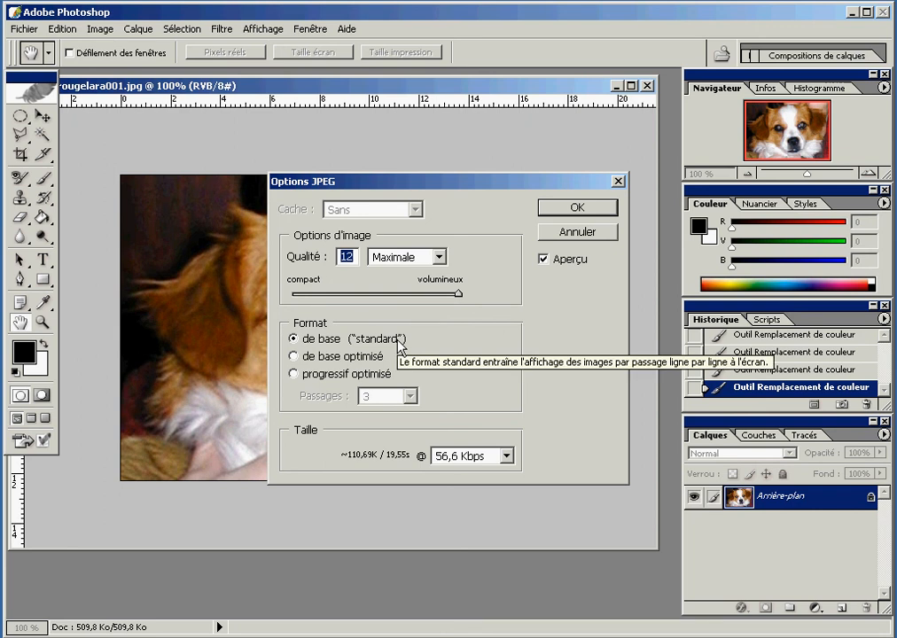
click(581, 210)
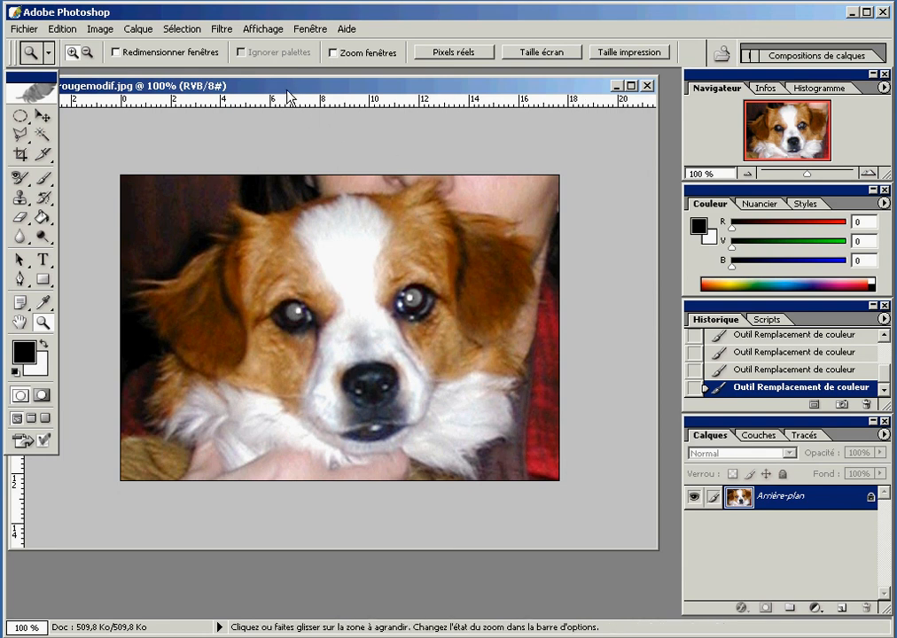
drag(158, 88, 182, 93)
drag(103, 95, 124, 104)
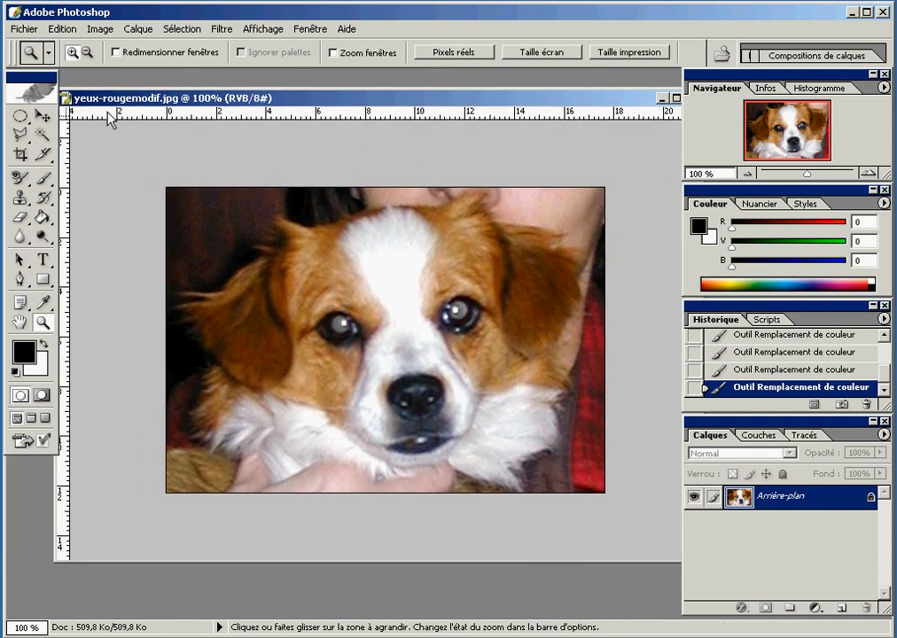